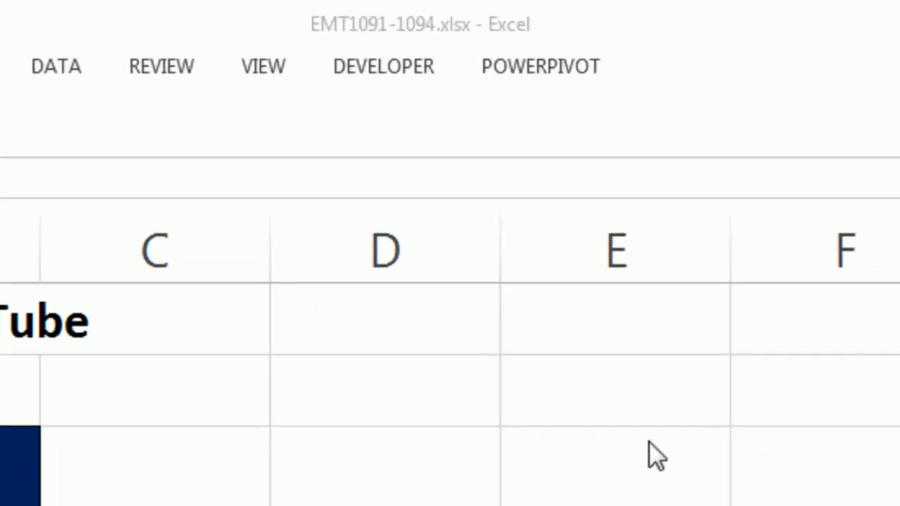
# Step: Review the sales rep list on sheet 1094 and the data on the Week1JoeSales, ChinsNumbers and Sales For Gigi sheets
pyautogui.click(280, 30)
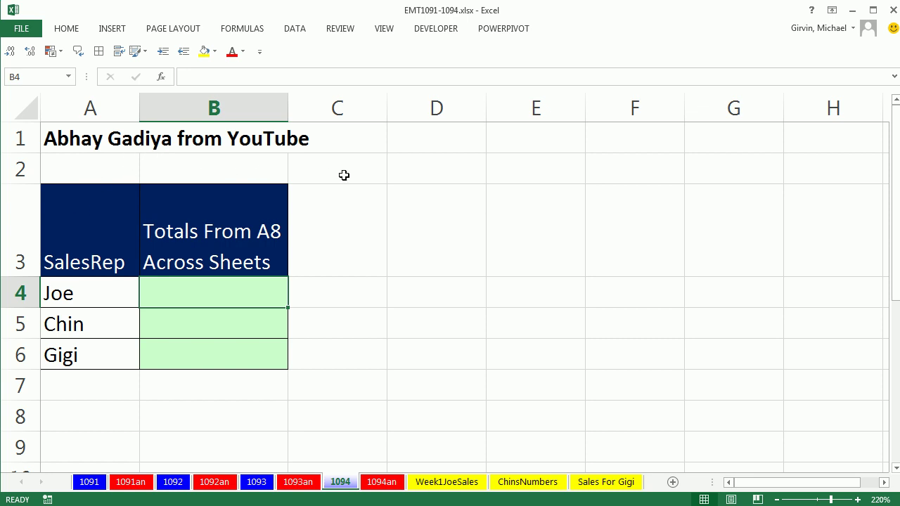
pyautogui.click(104, 294)
pyautogui.click(103, 320)
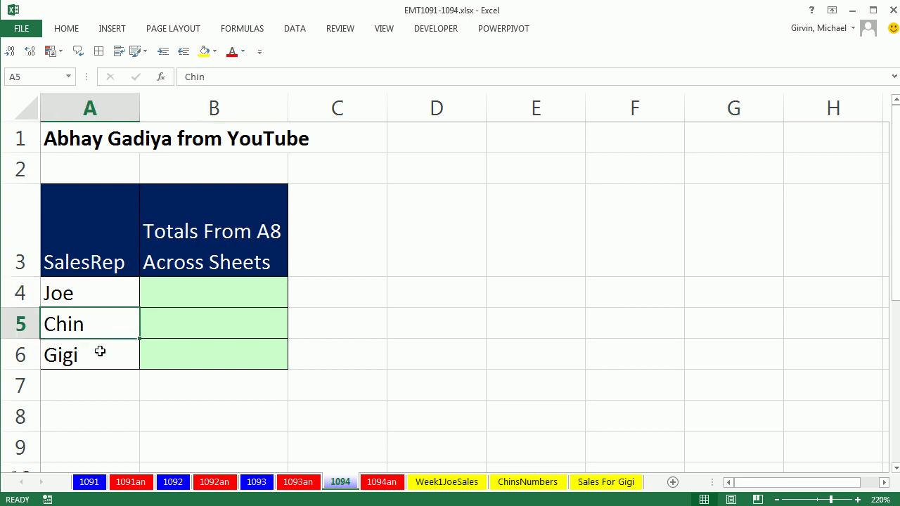
pyautogui.click(100, 351)
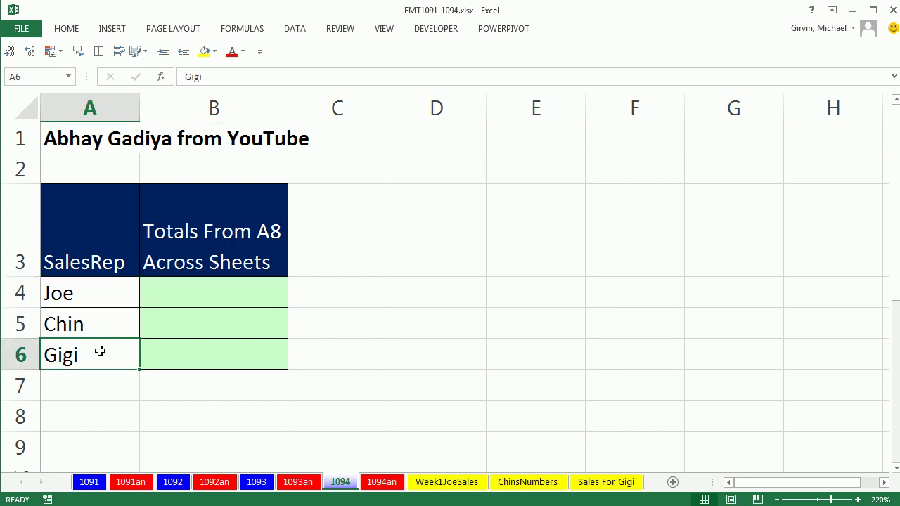
pyautogui.click(451, 482)
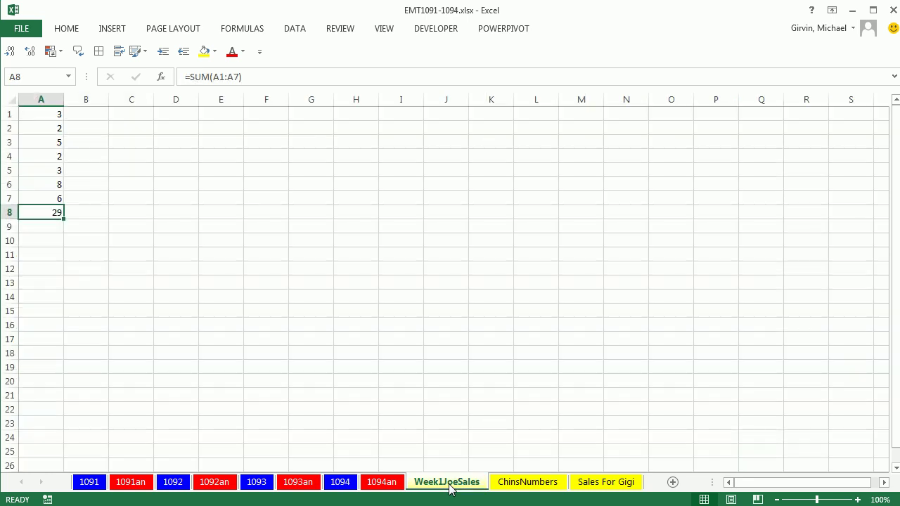
pyautogui.click(529, 486)
pyautogui.click(613, 486)
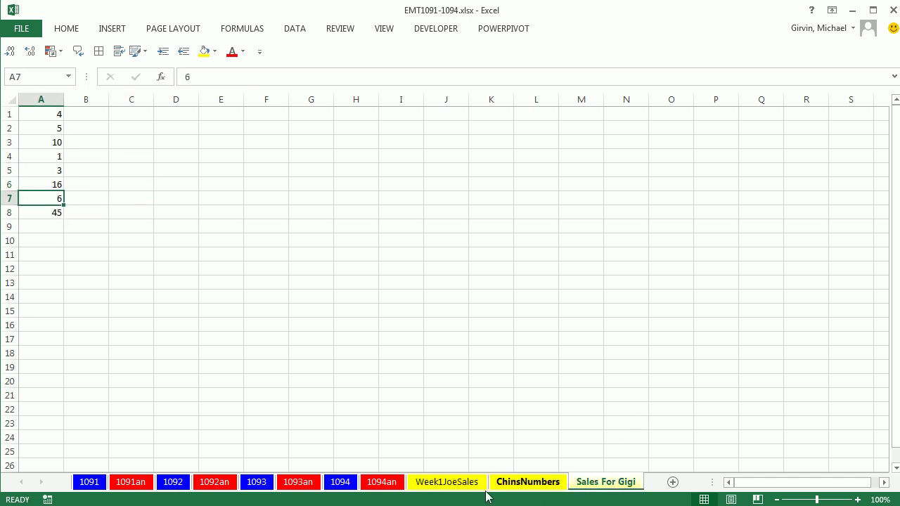
pyautogui.click(456, 486)
pyautogui.click(533, 489)
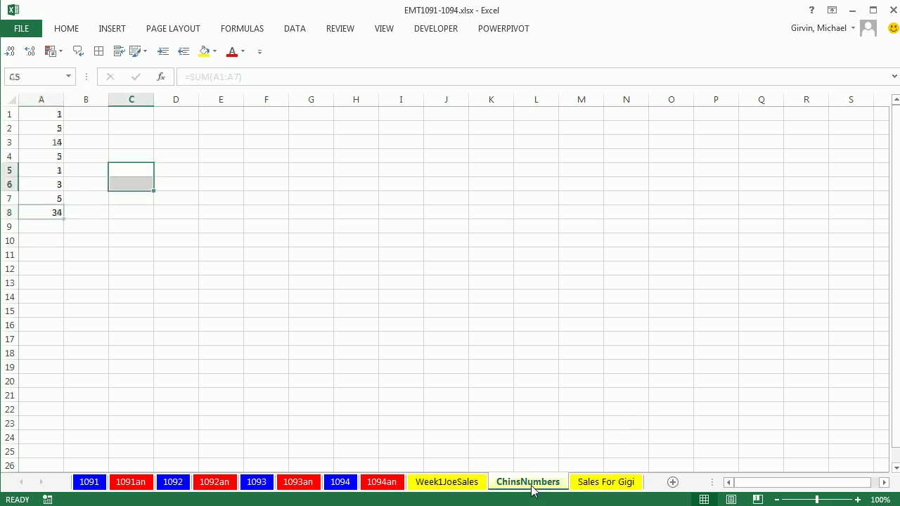
pyautogui.click(605, 485)
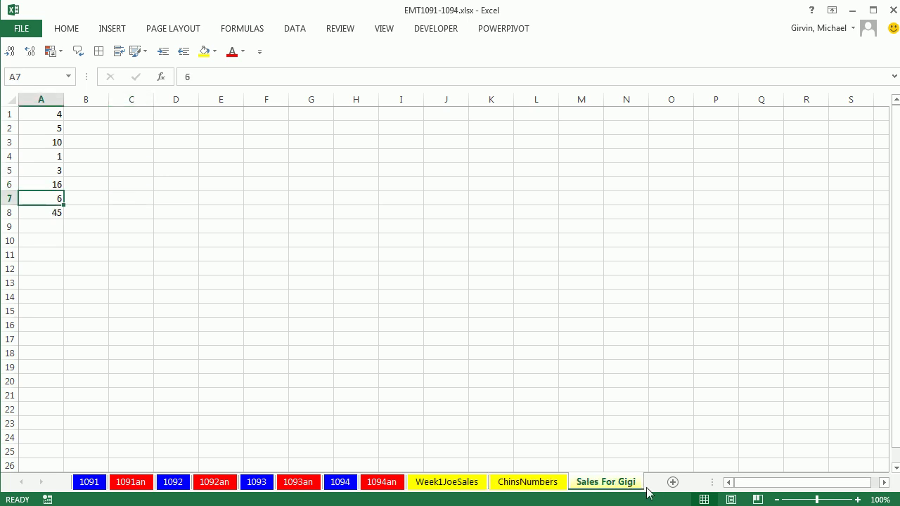
# Step: Inspect the A8 total formulas on the Sales For Gigi and ChinsNumbers sheets, and return to sheet 1094
pyautogui.doubleClick(45, 213)
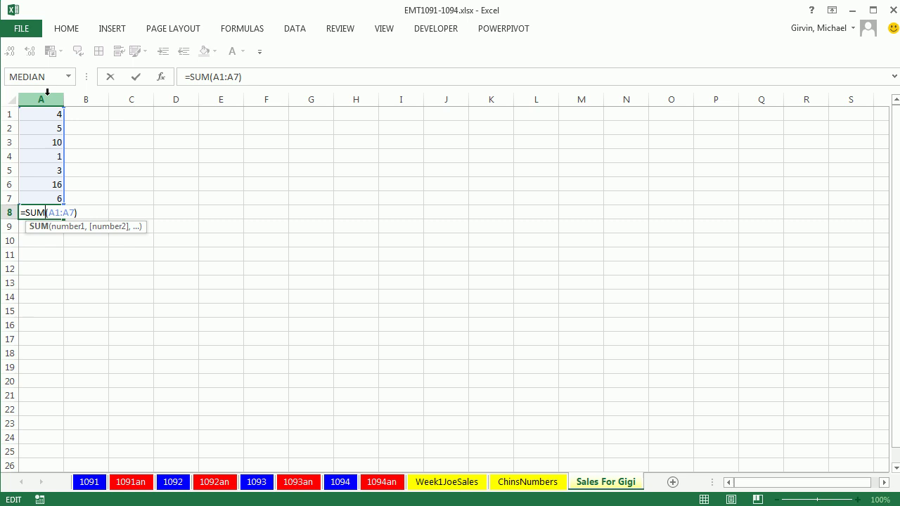
pyautogui.press('Escape')
pyautogui.click(528, 482)
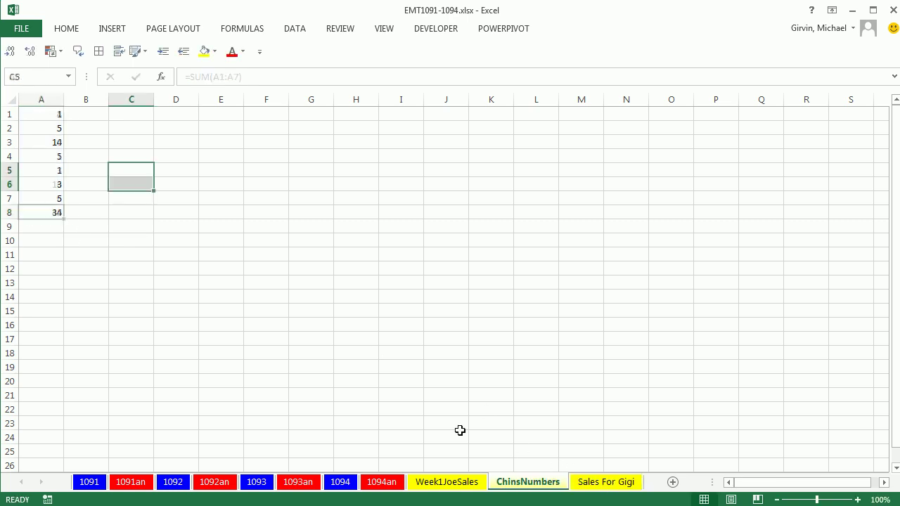
pyautogui.doubleClick(58, 213)
pyautogui.press('Escape')
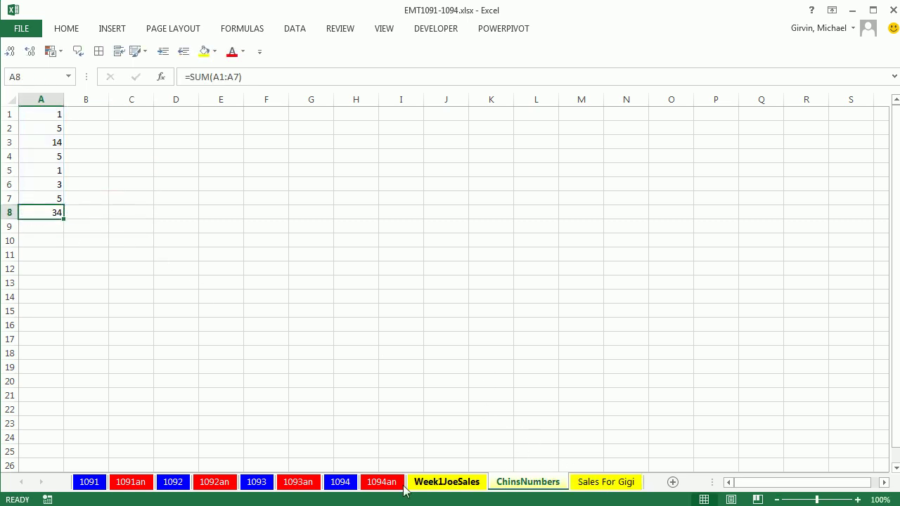
pyautogui.click(340, 482)
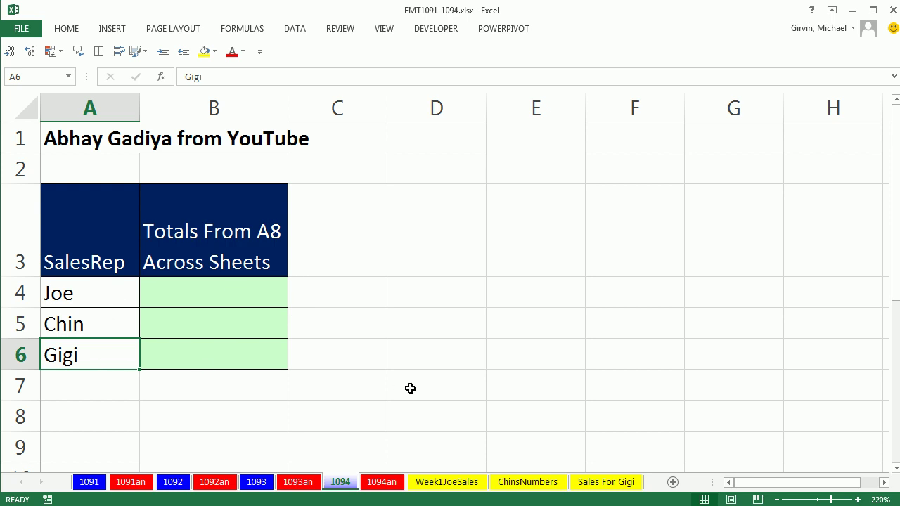
# Step: In D4 of sheet 1094, enter a formula that links to cell A8 on the Week1JoeSales sheet
pyautogui.click(346, 297)
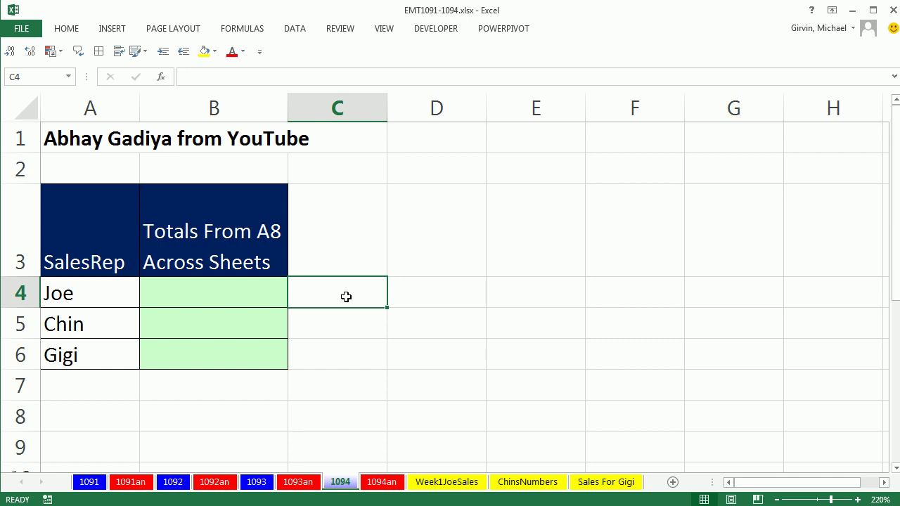
pyautogui.click(430, 295)
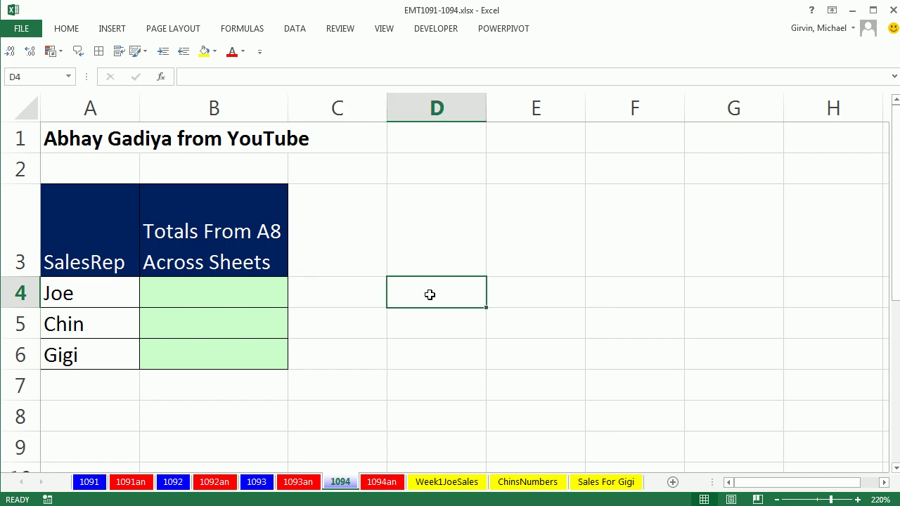
pyautogui.write('=')
pyautogui.click(456, 484)
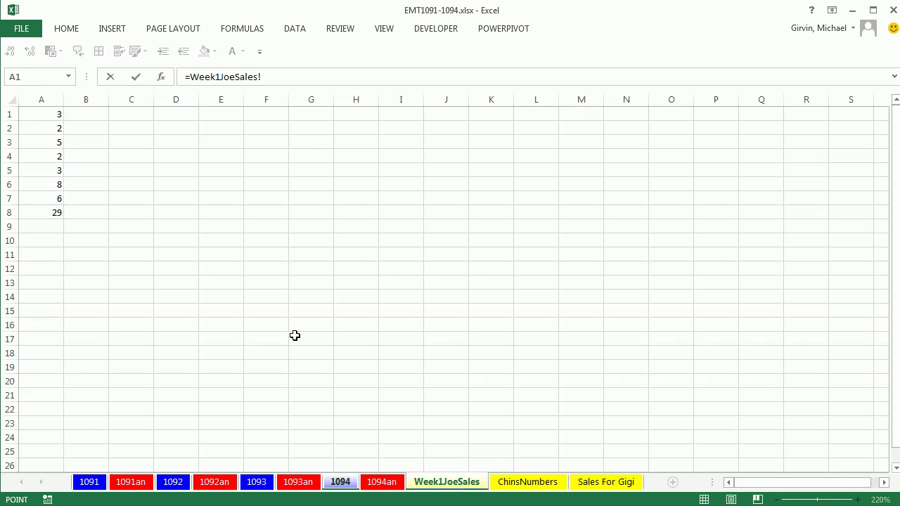
pyautogui.click(55, 212)
pyautogui.press('Return')
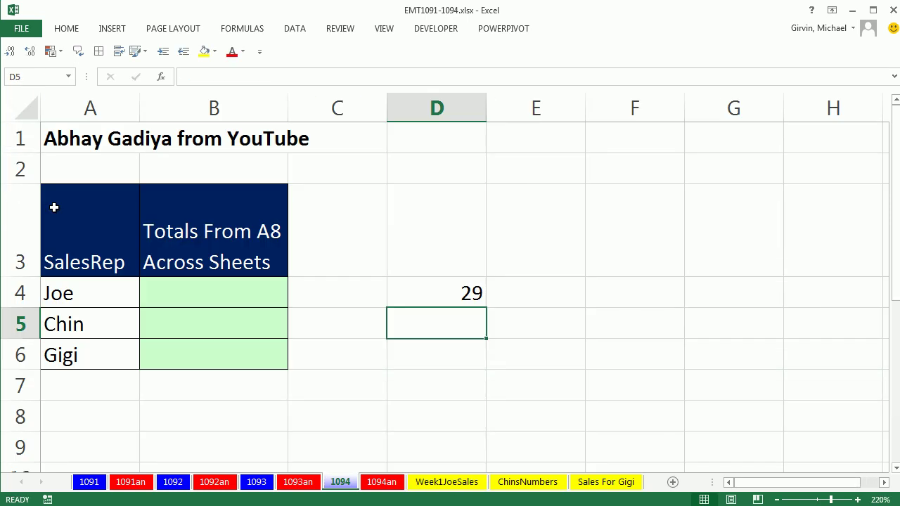
# Step: In D5, enter a formula that links to cell A8 on the ChinsNumbers sheet
pyautogui.write('=')
pyautogui.click(527, 482)
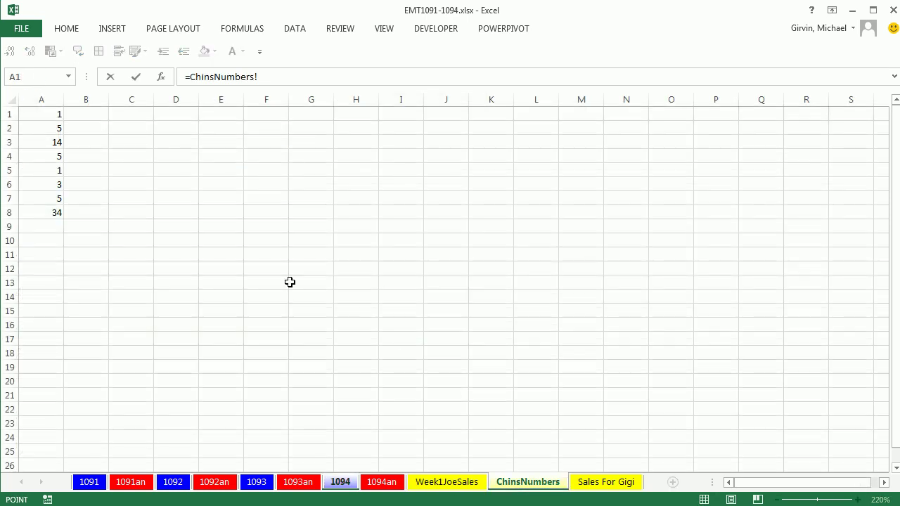
pyautogui.click(47, 213)
pyautogui.press('Return')
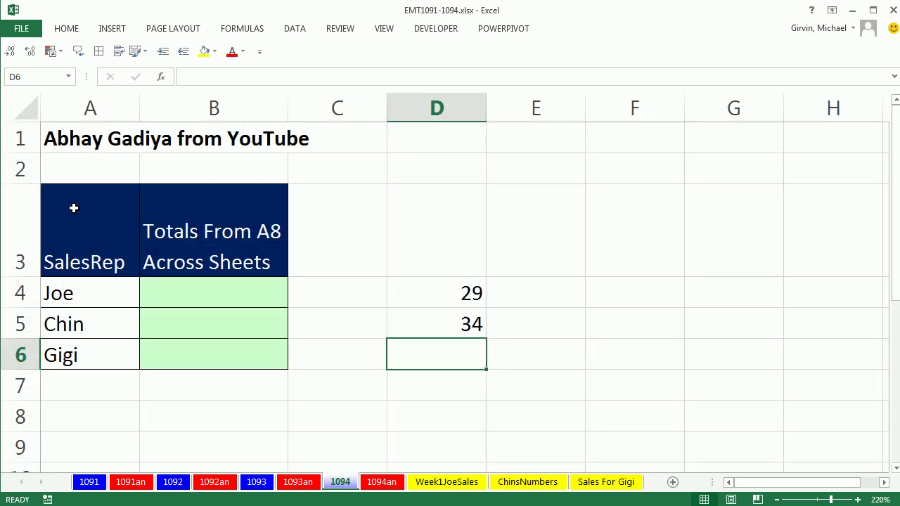
# Step: Inspect the sheet reference syntax of the link formulas in D4 and D5 without changing them
pyautogui.doubleClick(436, 292)
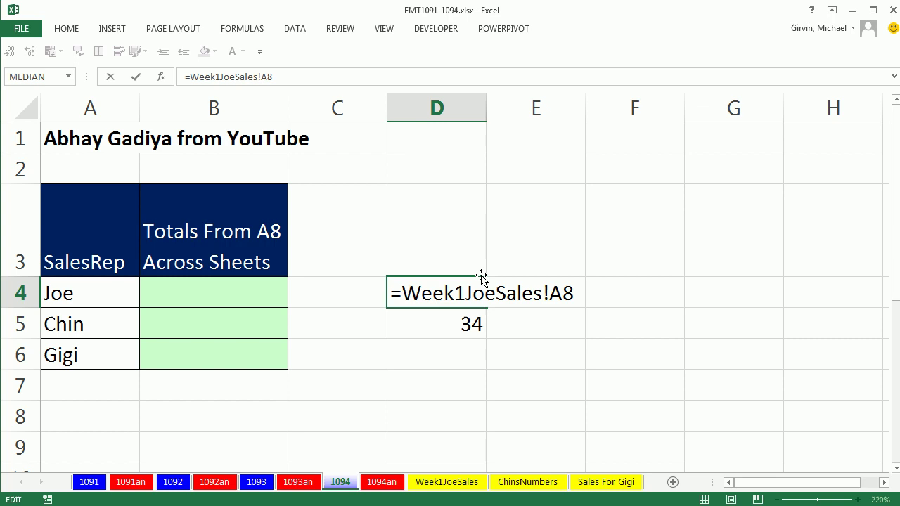
pyautogui.click(429, 327)
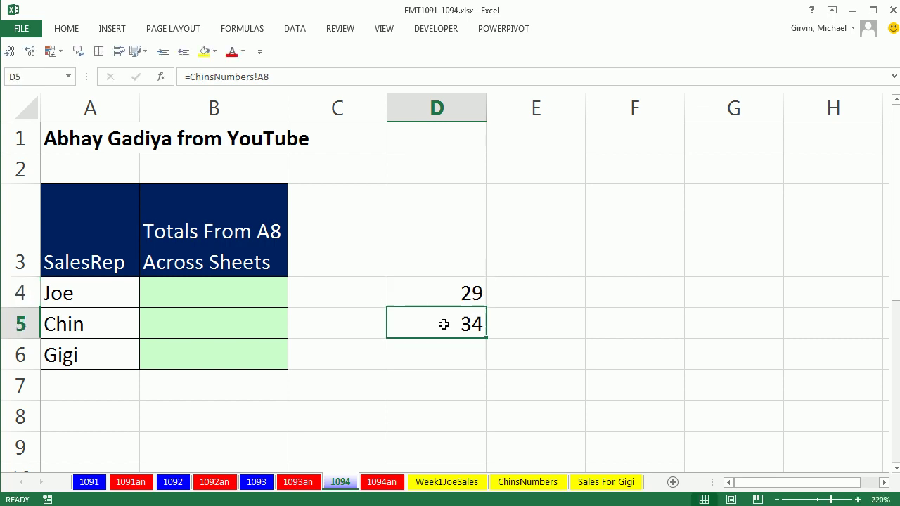
pyautogui.doubleClick(404, 324)
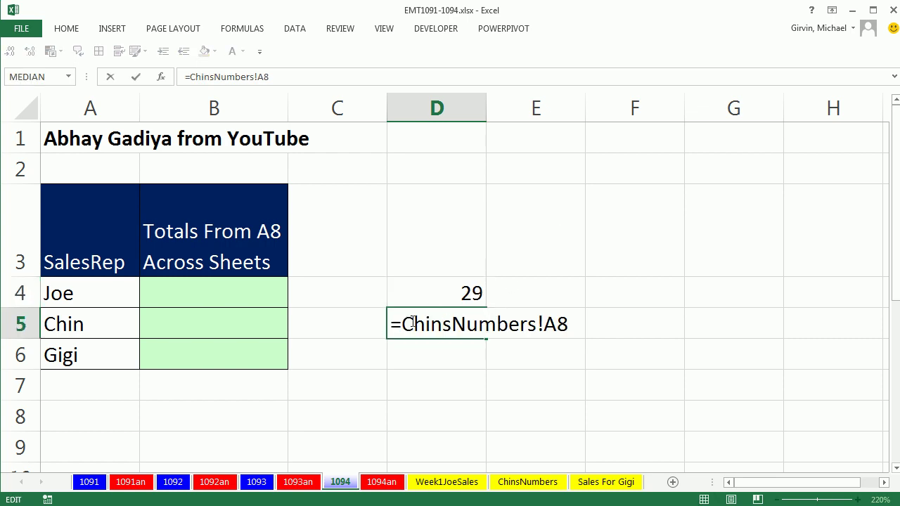
pyautogui.press('Return')
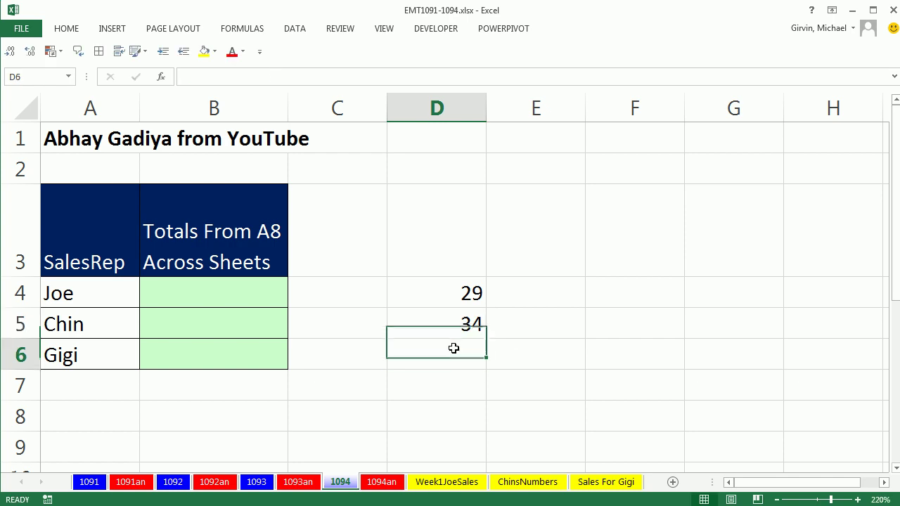
# Step: In D6, enter a formula that links to cell A8 on the Sales For Gigi sheet
pyautogui.write('=')
pyautogui.click(606, 482)
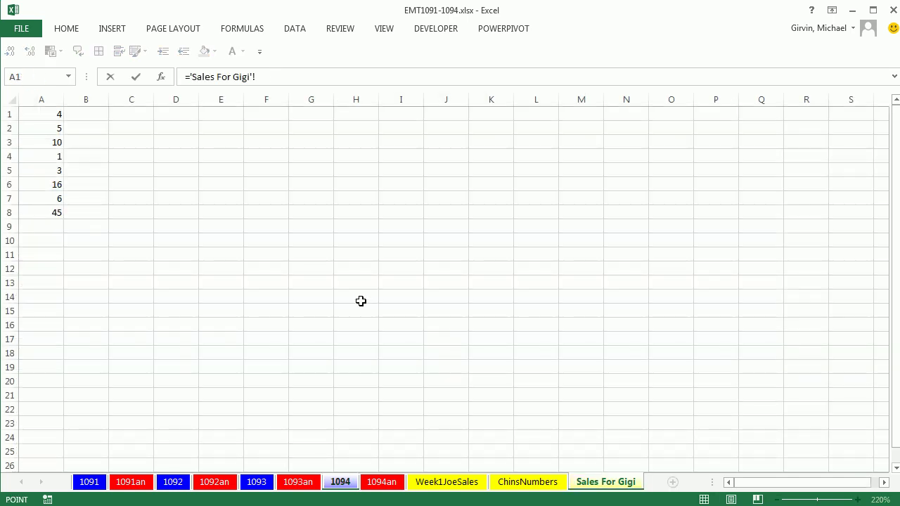
pyautogui.click(42, 214)
pyautogui.press('Return')
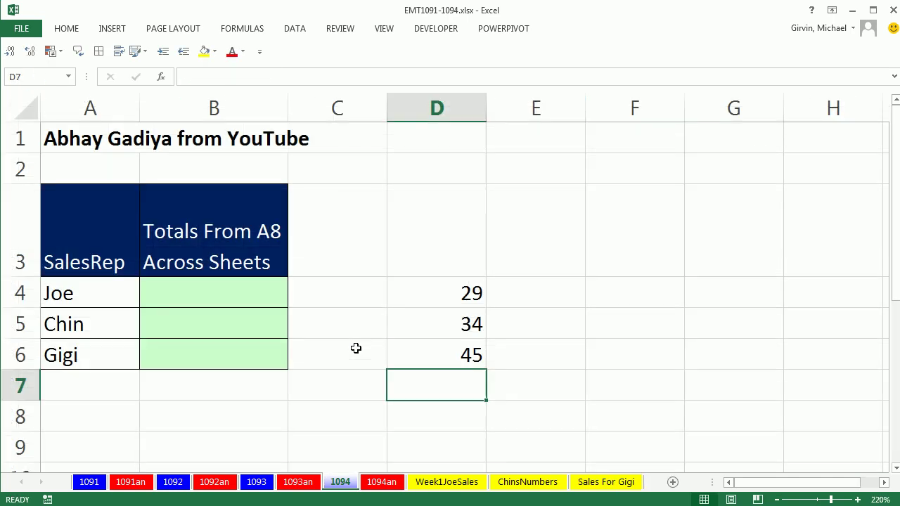
# Step: Examine how the D6 link formula references a sheet name containing spaces, leaving the formula as it is
pyautogui.click(450, 357)
pyautogui.press('F2')
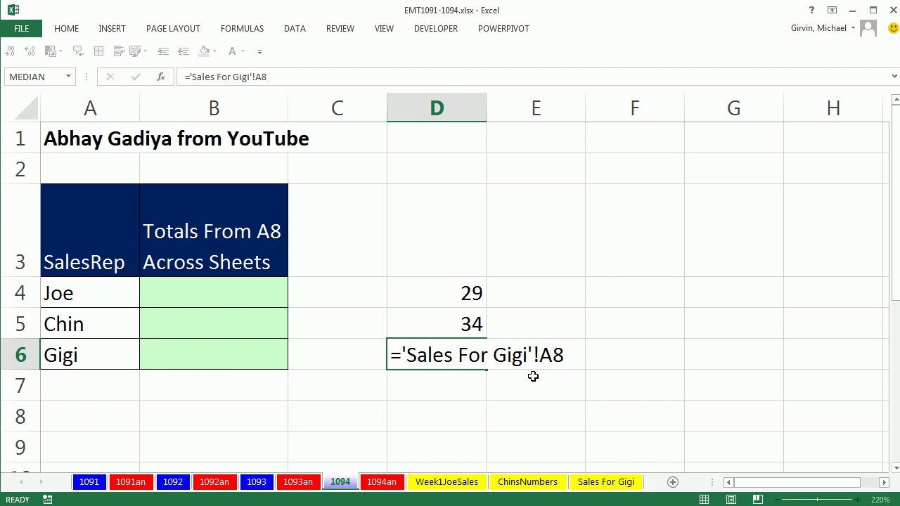
pyautogui.hotkey('ctrl', 'Return')
# Step: Begin an INDIRECT formula in B4 whose reference text joins an apostrophe and asterisk wildcard to A4: =INDIRECT("'*"&A4
pyautogui.click(267, 303)
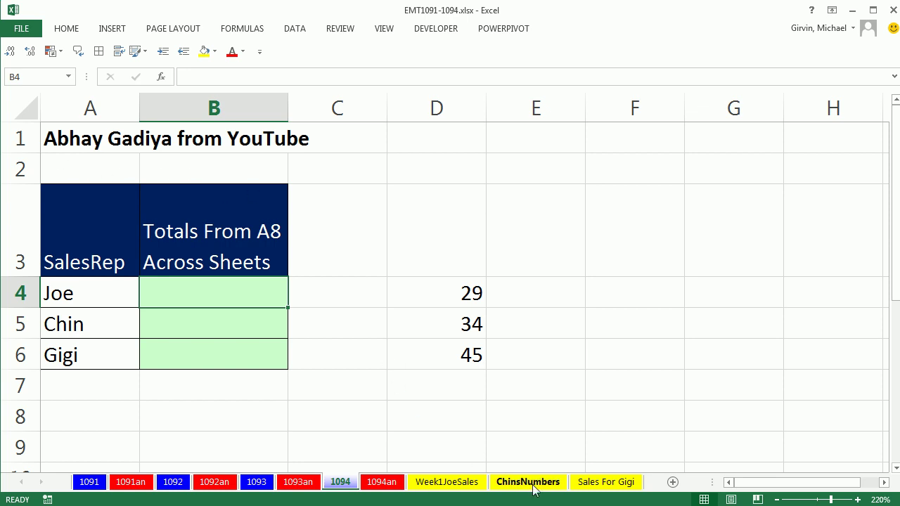
pyautogui.write('=in')
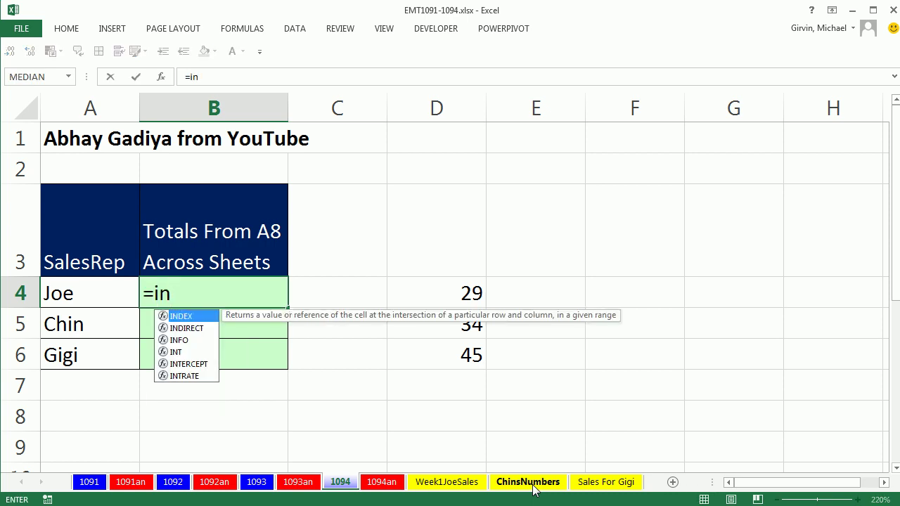
pyautogui.press('Down')
pyautogui.press('Tab')
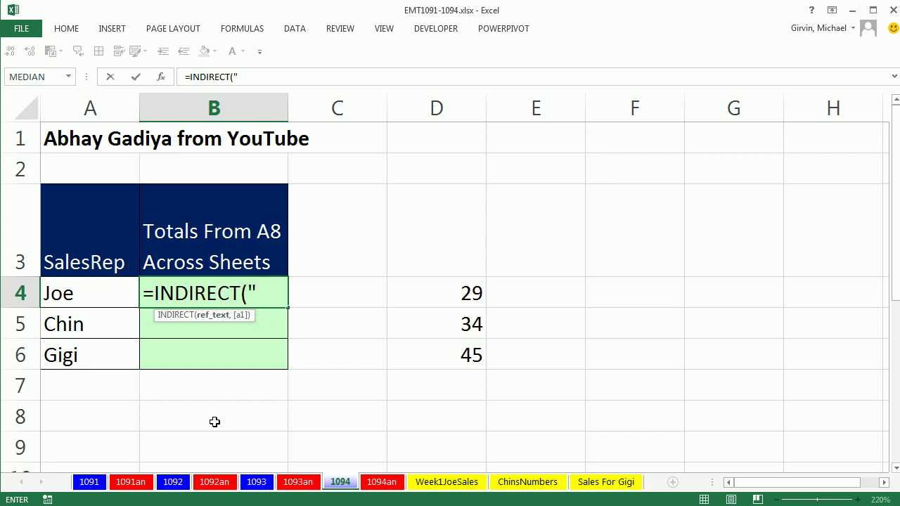
pyautogui.write("'*")
pyautogui.write('"&')
pyautogui.click(81, 298)
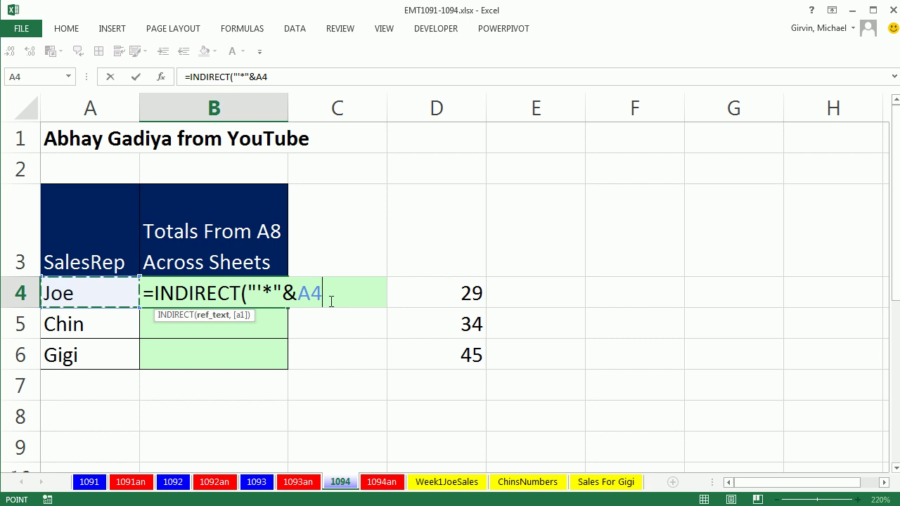
# Step: Complete the B4 formula with &"*'!A8"), enter it, and copy it down through B6
pyautogui.write('&')
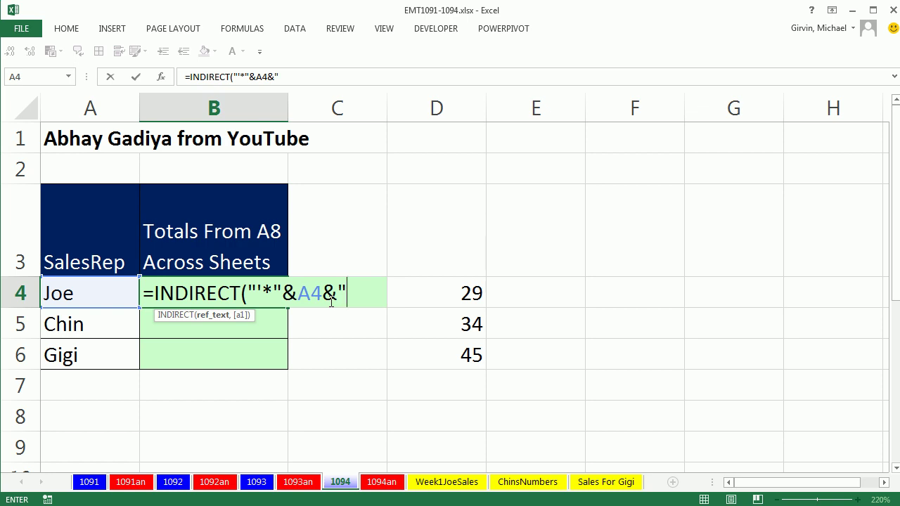
pyautogui.write('"*\'!A')
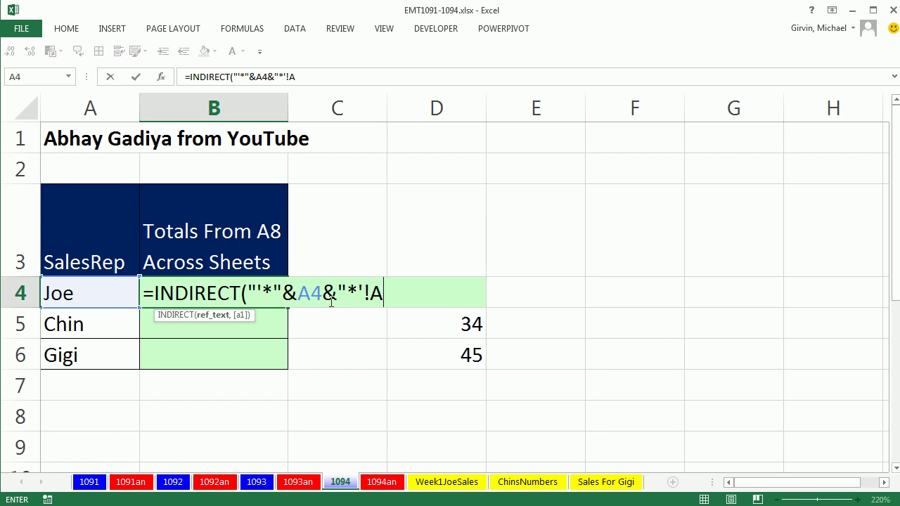
pyautogui.write('8')
pyautogui.click(269, 292)
pyautogui.moveTo(346, 292); pyautogui.dragTo(359, 293)
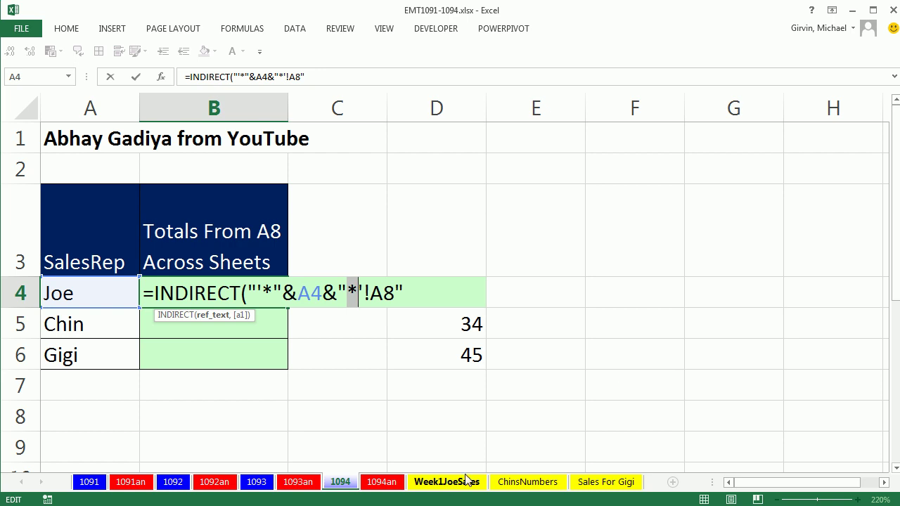
pyautogui.click(414, 292)
pyautogui.write(')')
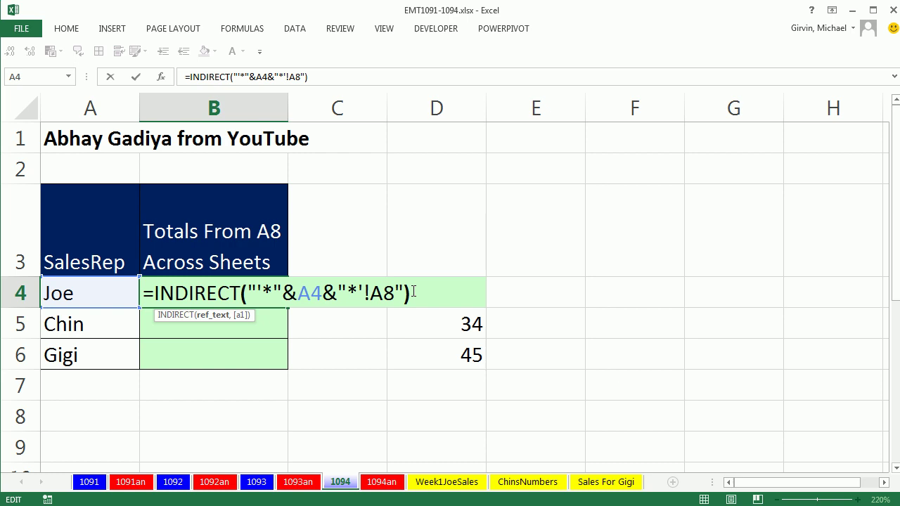
pyautogui.hotkey('ctrl', 'Return')
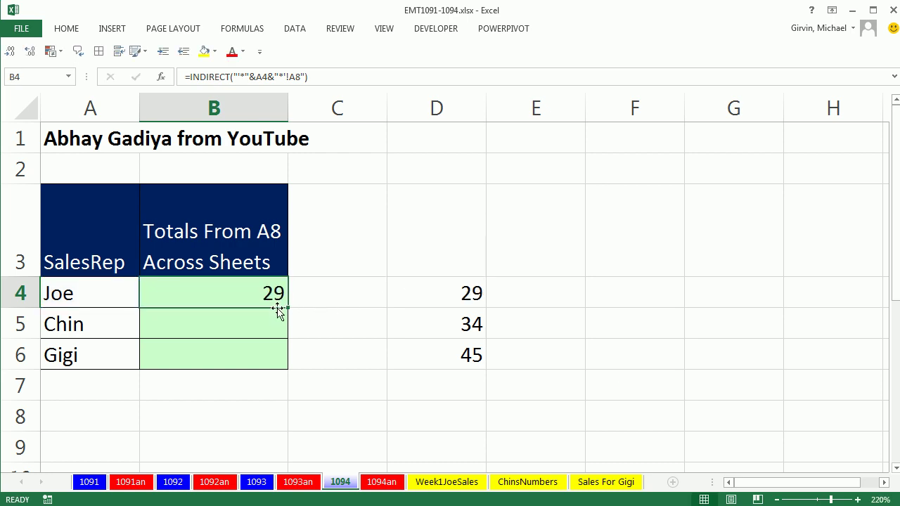
pyautogui.doubleClick(288, 309)
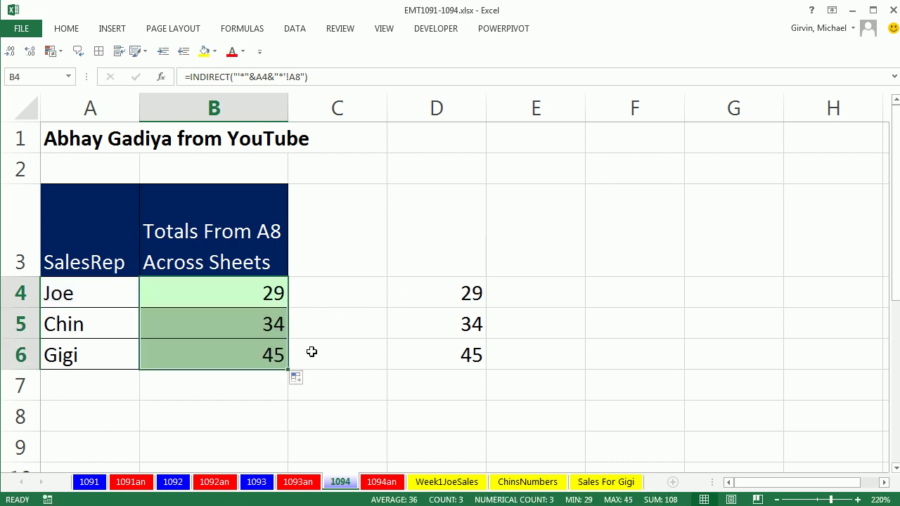
# Step: Evaluate the reference text argument inside the INDIRECT formula in B4, and discard the evaluation
pyautogui.doubleClick(241, 293)
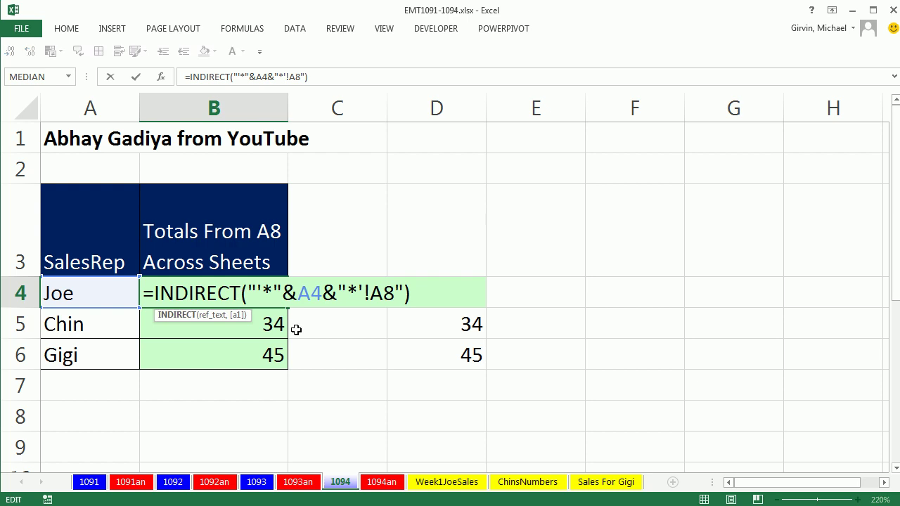
pyautogui.moveTo(249, 292); pyautogui.dragTo(388, 294)
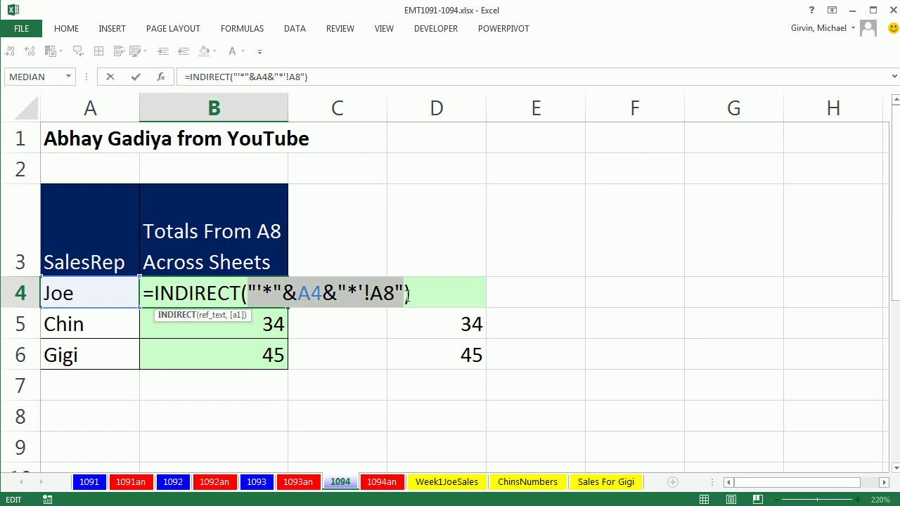
pyautogui.press('F9')
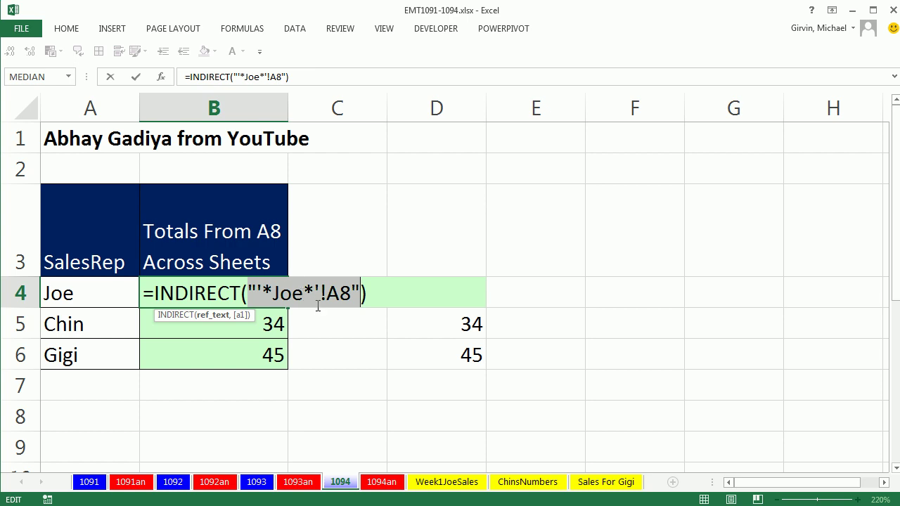
pyautogui.press('Escape')
# Step: Open the INDIRECT formula in B6 for inspection
pyautogui.doubleClick(244, 356)
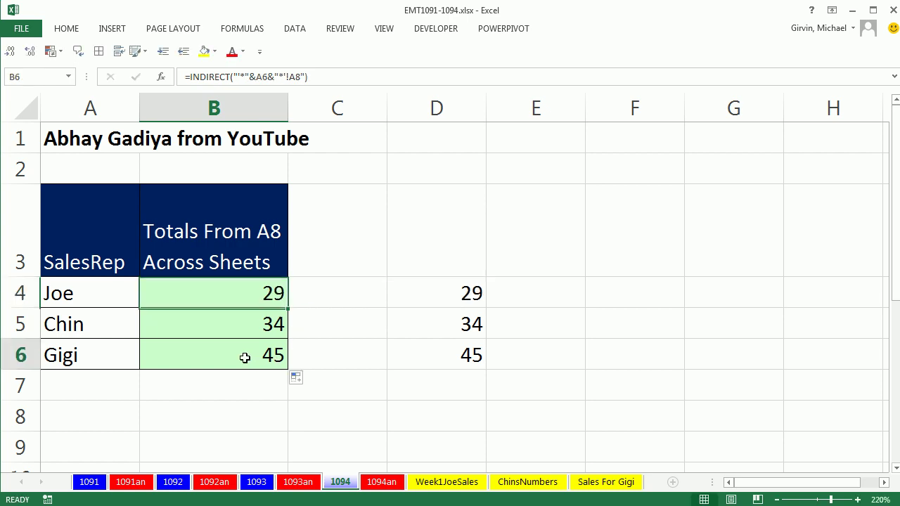